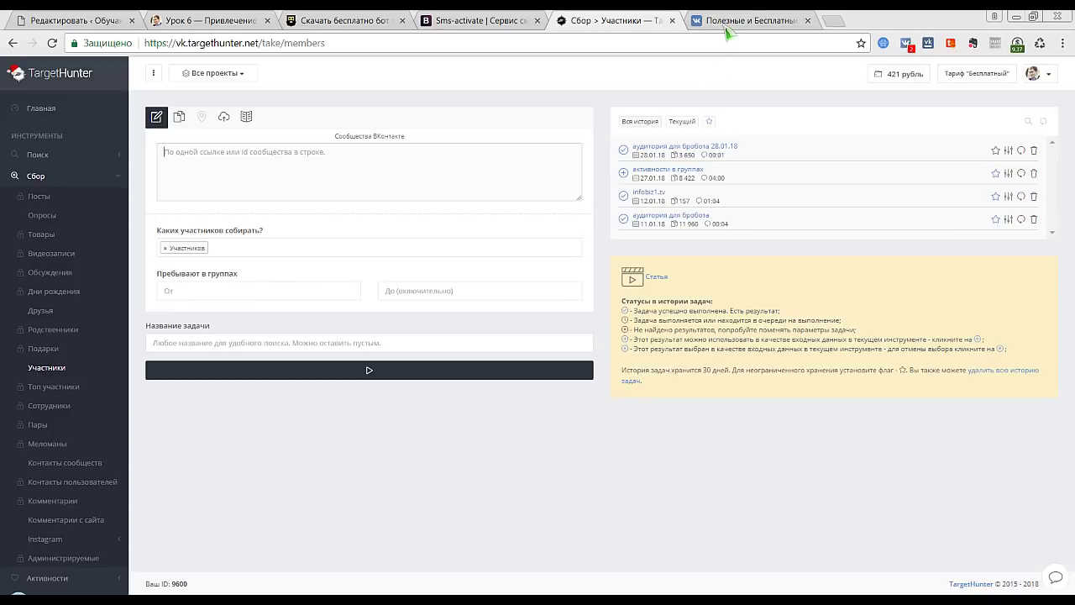
# Switch to the VK page and look through the list of joined communities
pyautogui.click(727, 28)
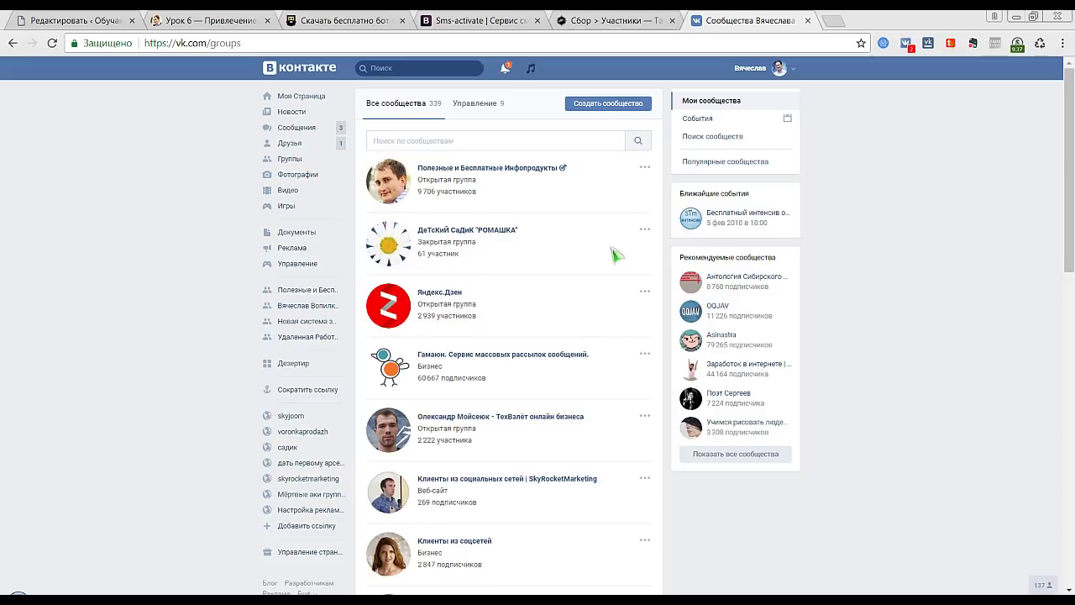
pyautogui.click(379, 145)
pyautogui.scroll(-6, 571, 297)
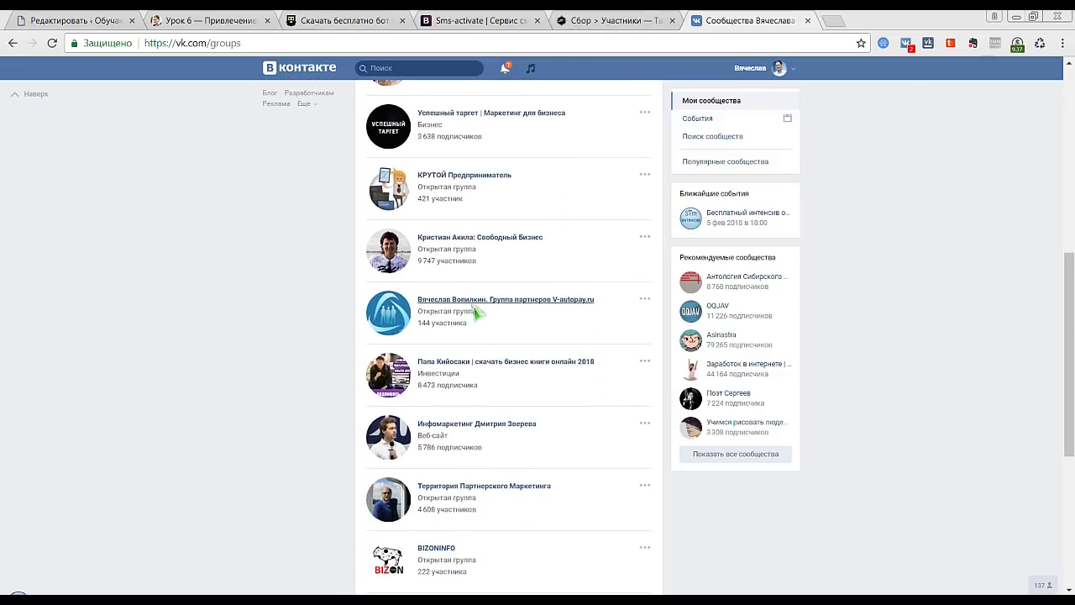
# In TargetHunter, limit the member collection to people who belong to 2 to 3 groups
pyautogui.click(593, 31)
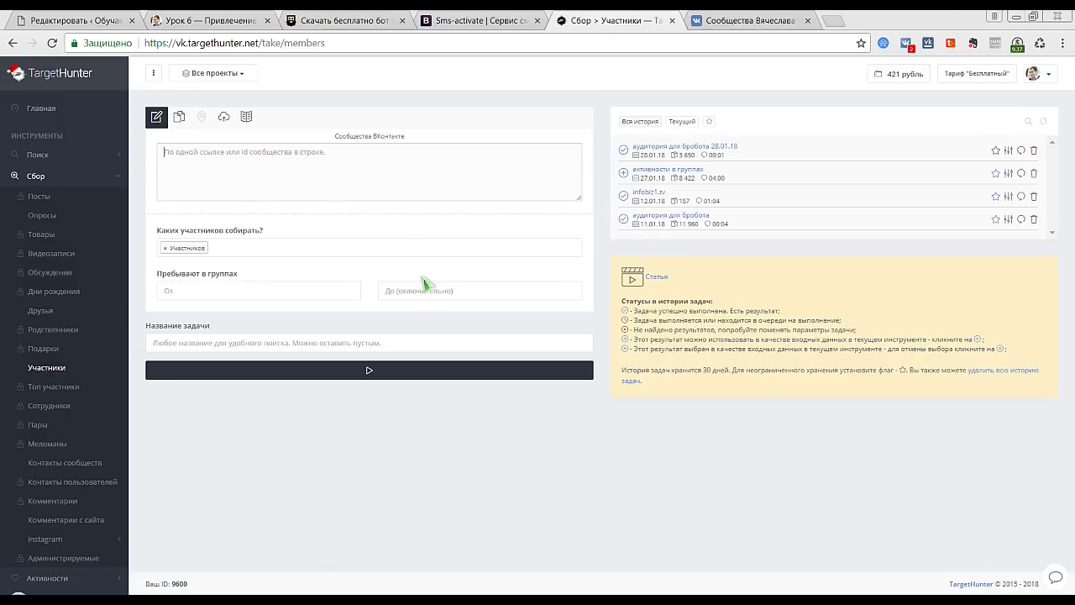
pyautogui.click(213, 292)
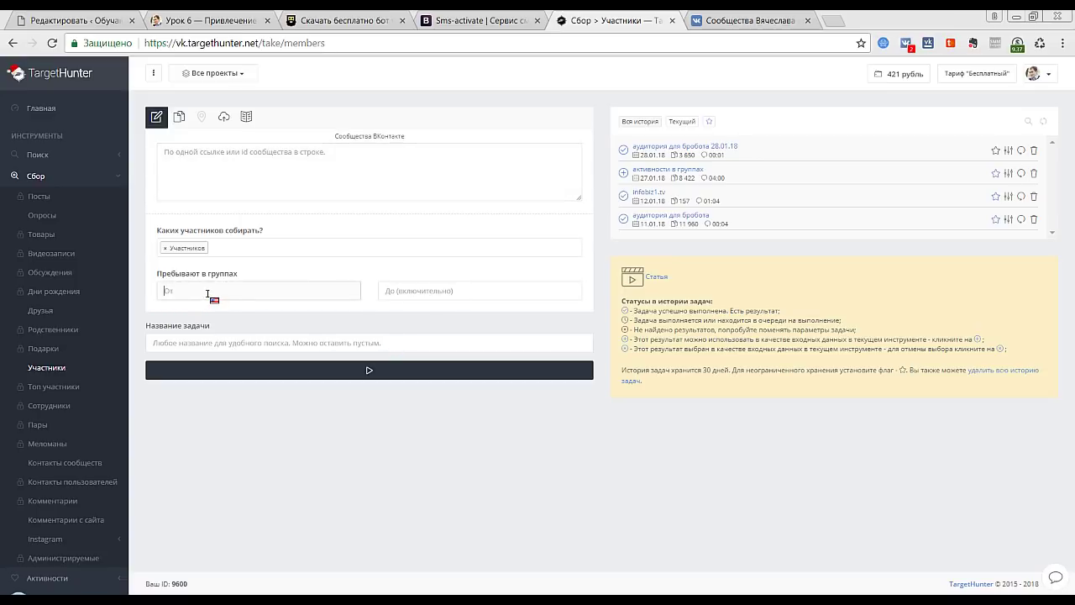
pyautogui.write('2')
pyautogui.click(409, 293)
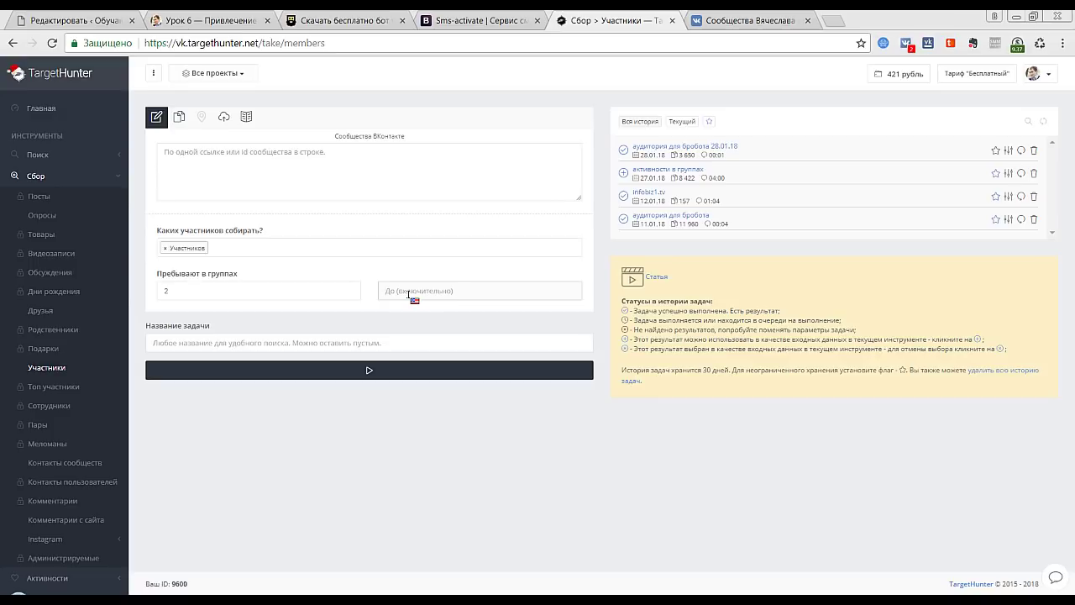
pyautogui.write('3')
pyautogui.click(224, 344)
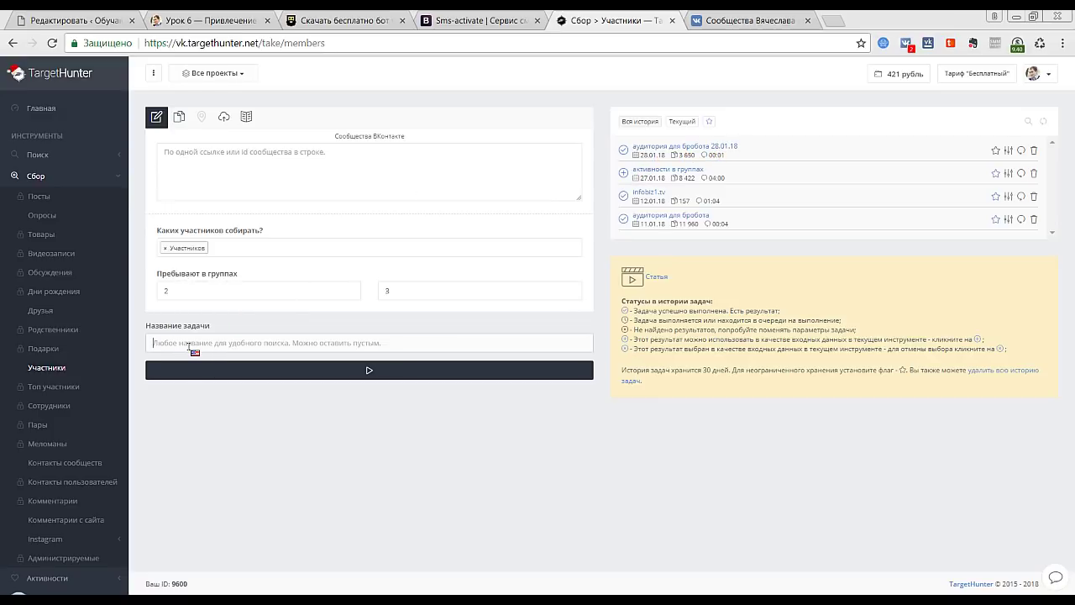
pyautogui.click(375, 375)
pyautogui.click(197, 156)
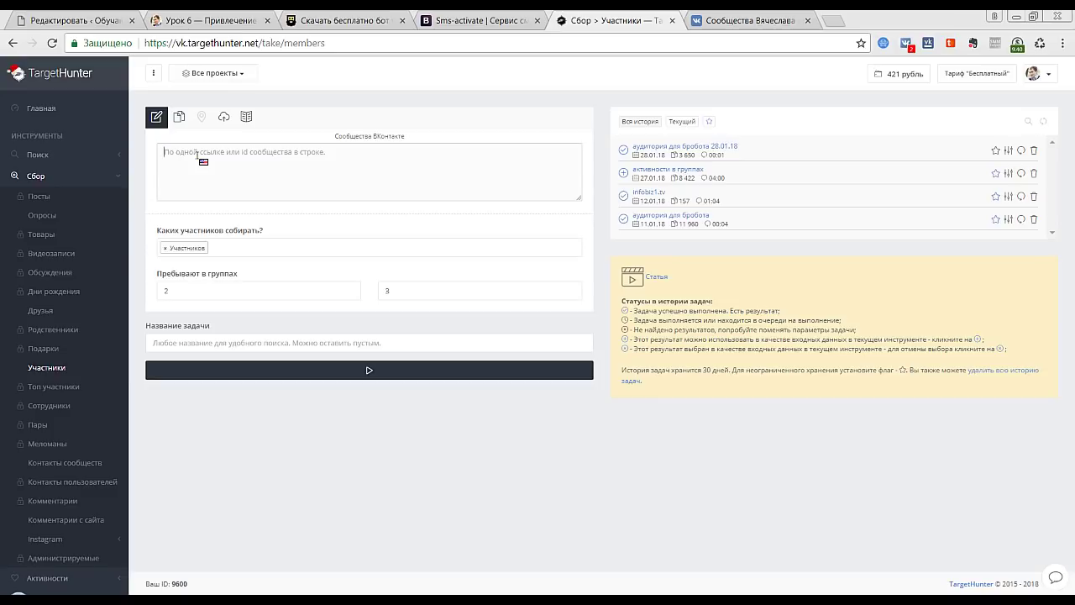
# Try to save the user IDs from the task "аудитория для бробота 28.01.18" to a text file on the desktop
pyautogui.click(696, 153)
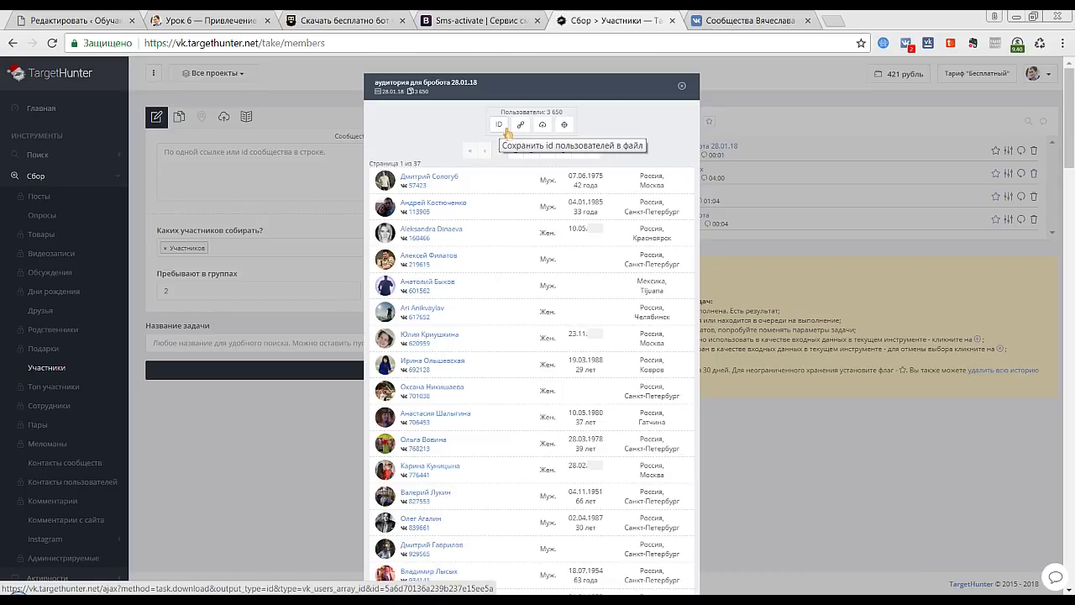
pyautogui.click(506, 131)
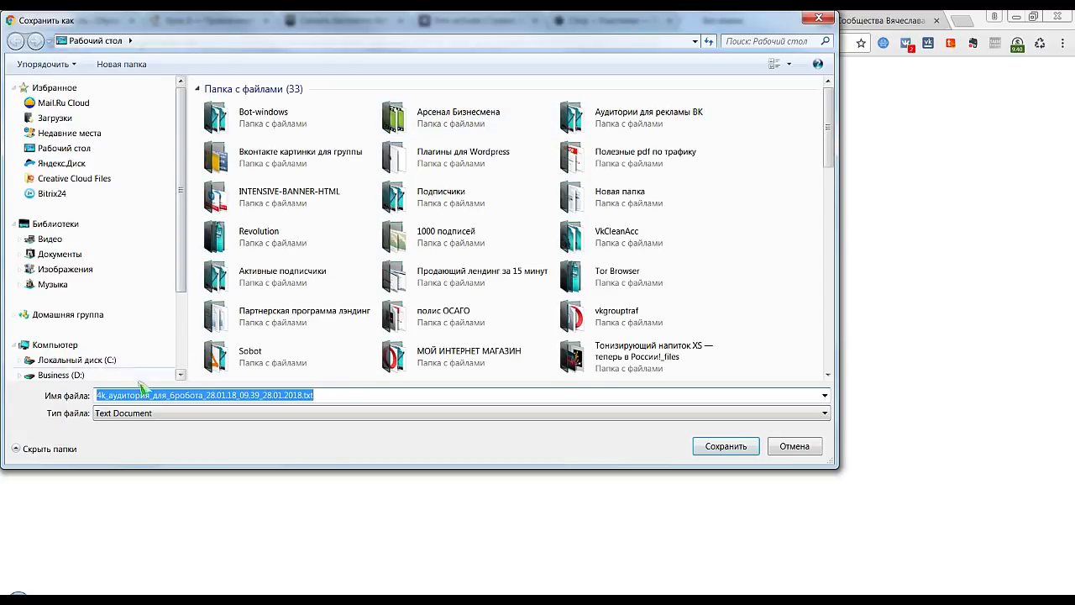
pyautogui.click(76, 149)
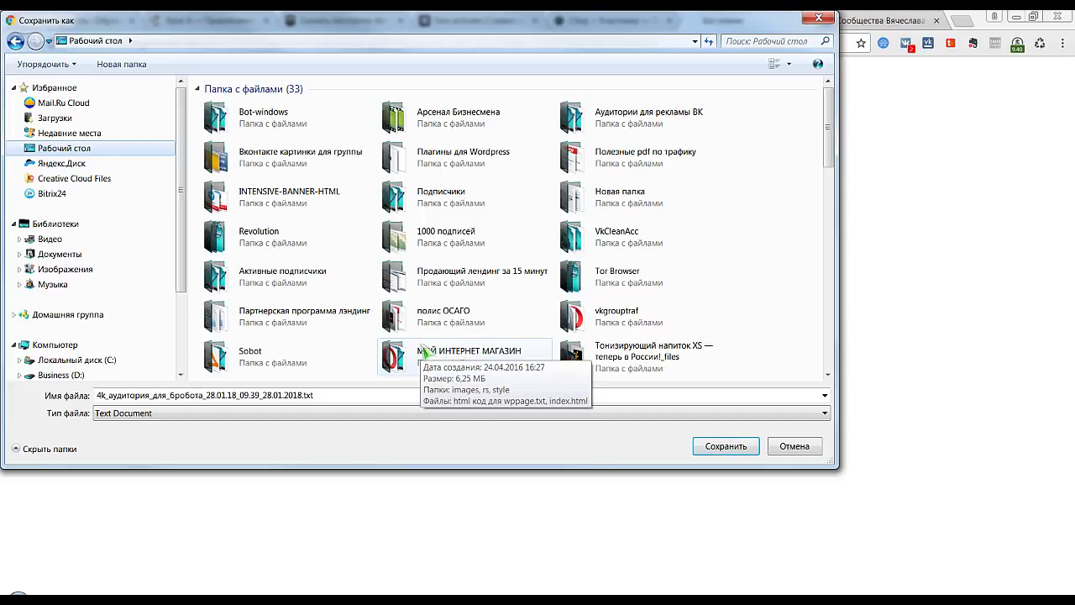
pyautogui.click(820, 18)
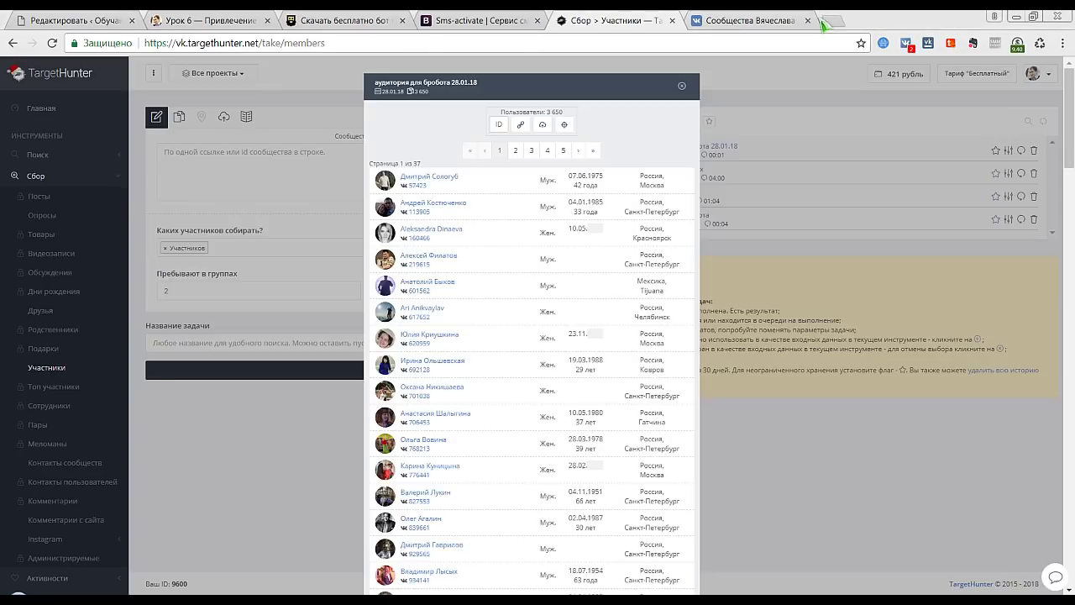
pyautogui.click(683, 87)
# Switch to БроБот and view the file selection for the target audience's contact list
pyautogui.hotkey('alt', 'Tab')
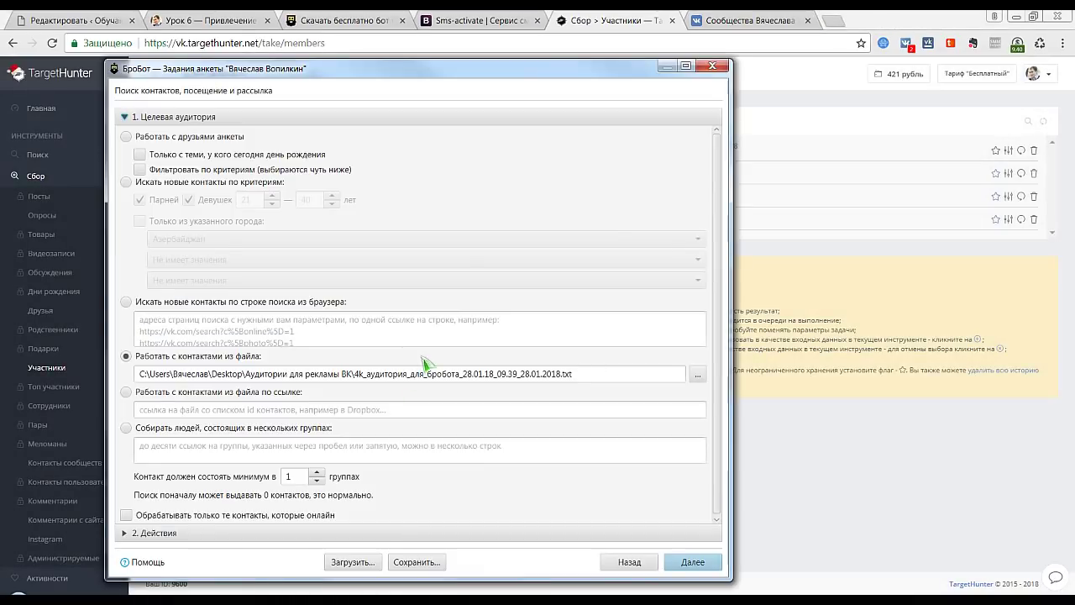
pyautogui.click(697, 375)
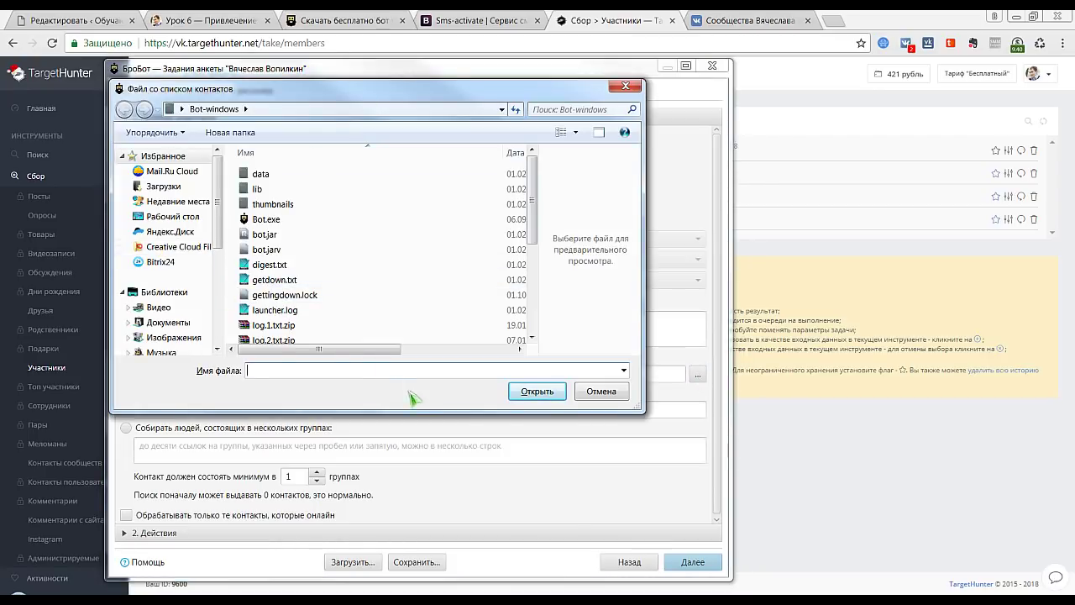
pyautogui.click(625, 86)
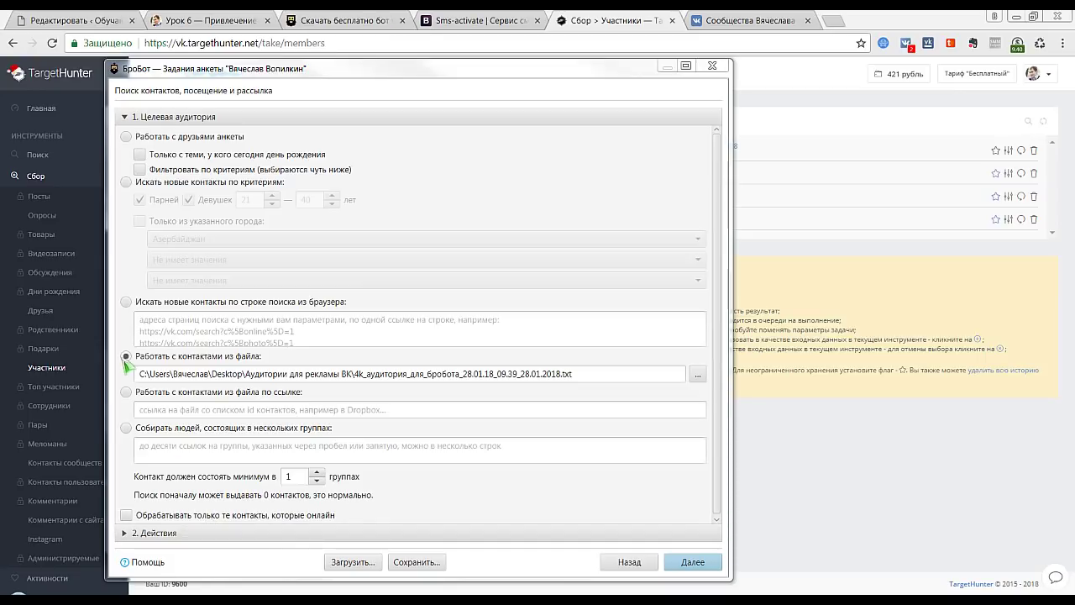
# Review the contact actions, the post-liking settings and the summary of the profile's tasks
pyautogui.click(161, 534)
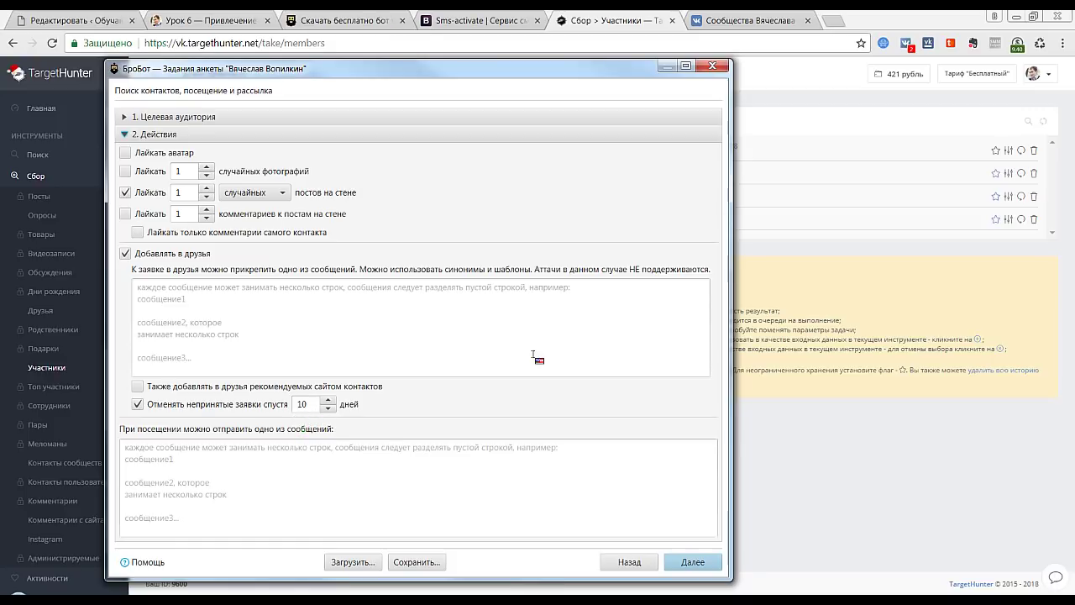
pyautogui.click(690, 562)
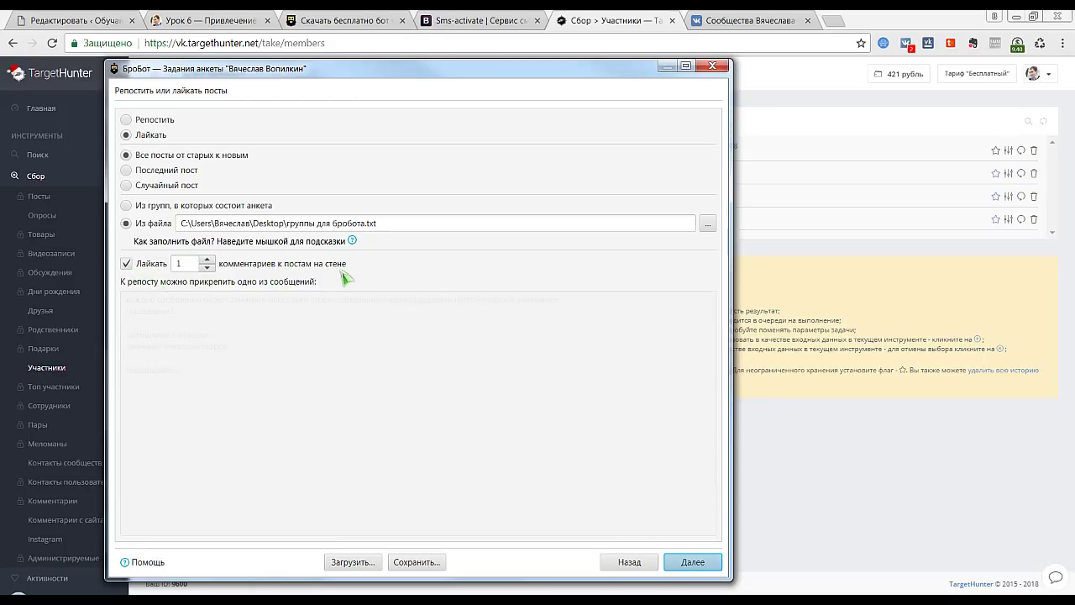
pyautogui.click(696, 564)
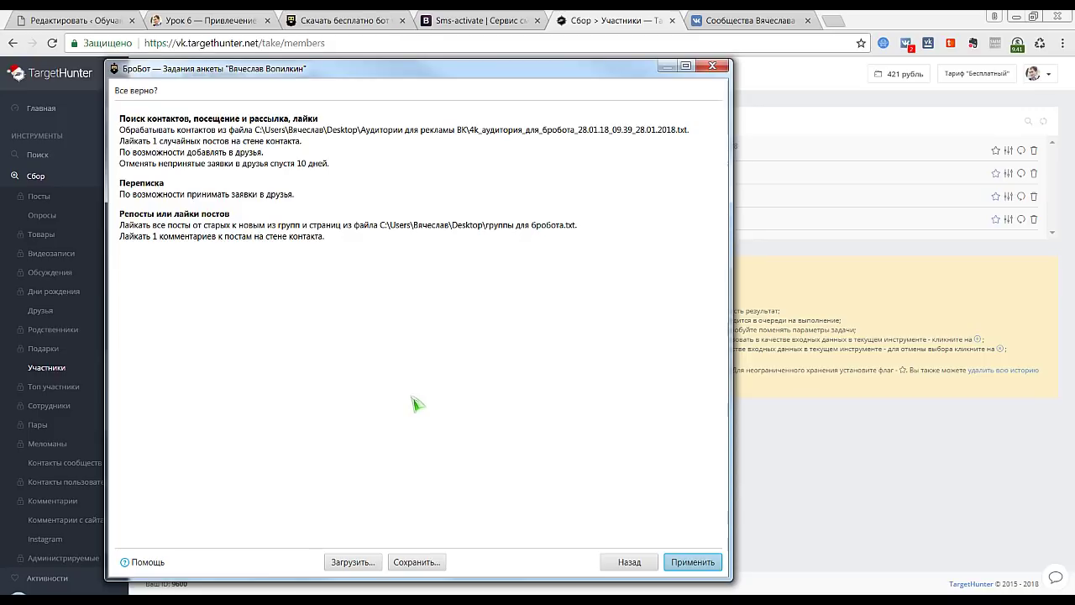
# Go back to the profile's task list and enable "Приглашать в группу или на мероприятие"
pyautogui.click(629, 563)
pyautogui.click(629, 563)
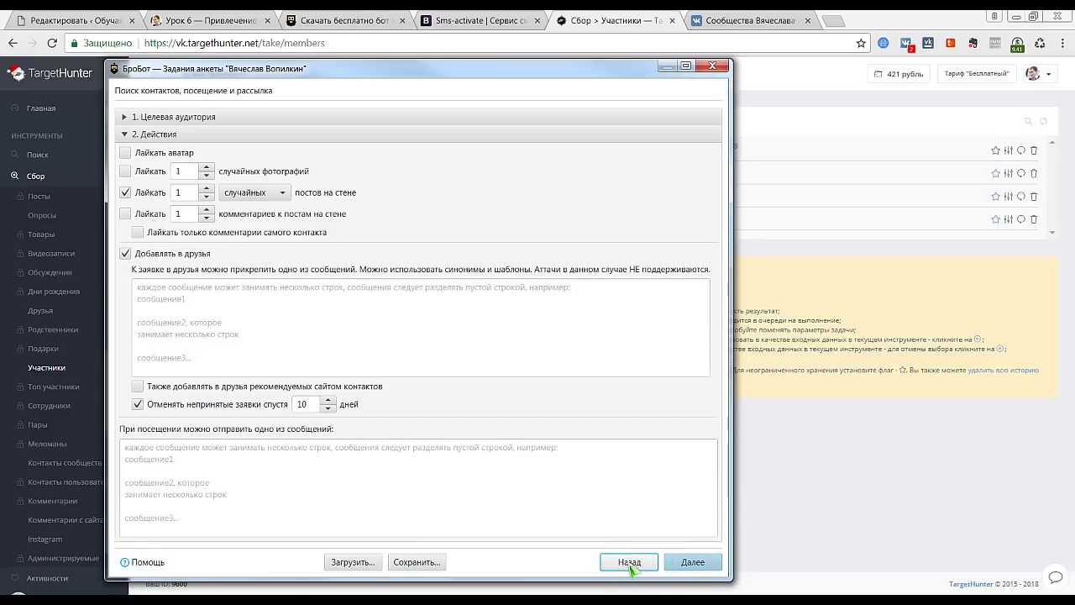
pyautogui.click(629, 564)
pyautogui.click(133, 213)
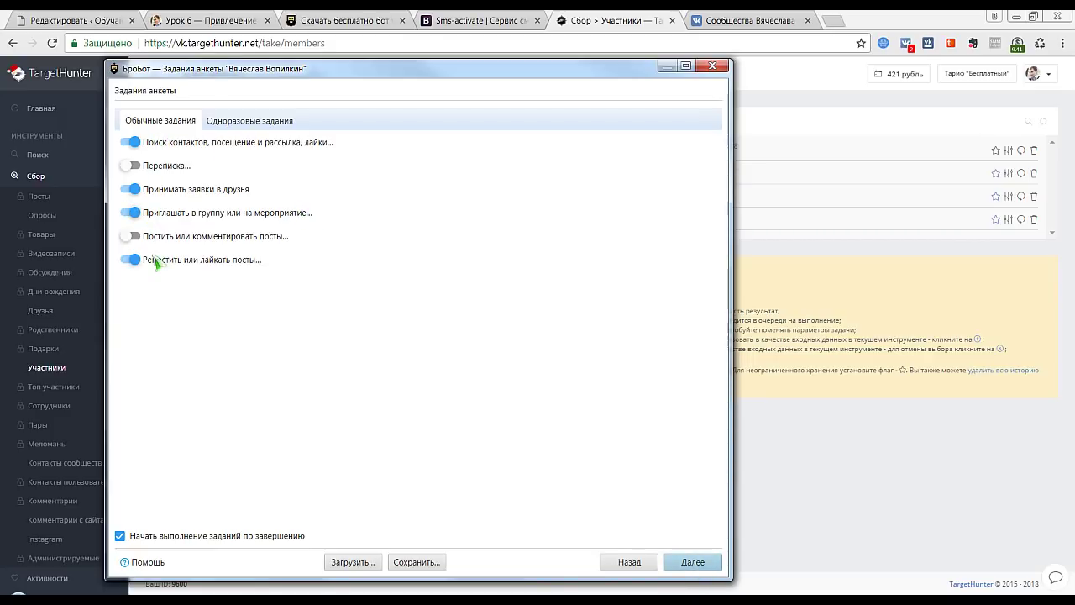
# In the invitation settings, choose "Полезные и Бесплатные Инфопродукты" as the group to invite people to
pyautogui.click(704, 567)
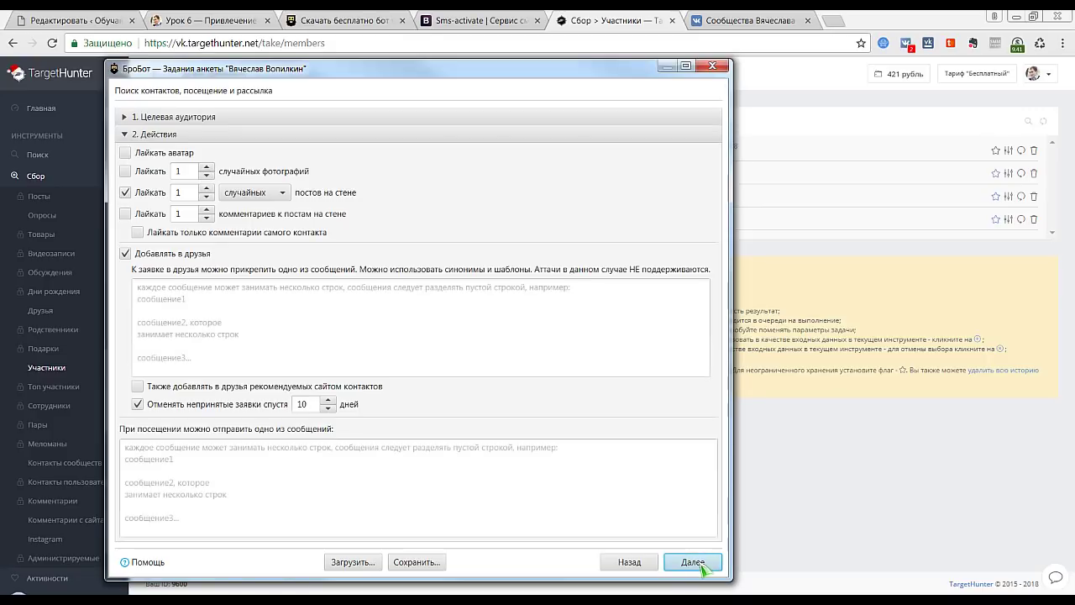
pyautogui.click(702, 564)
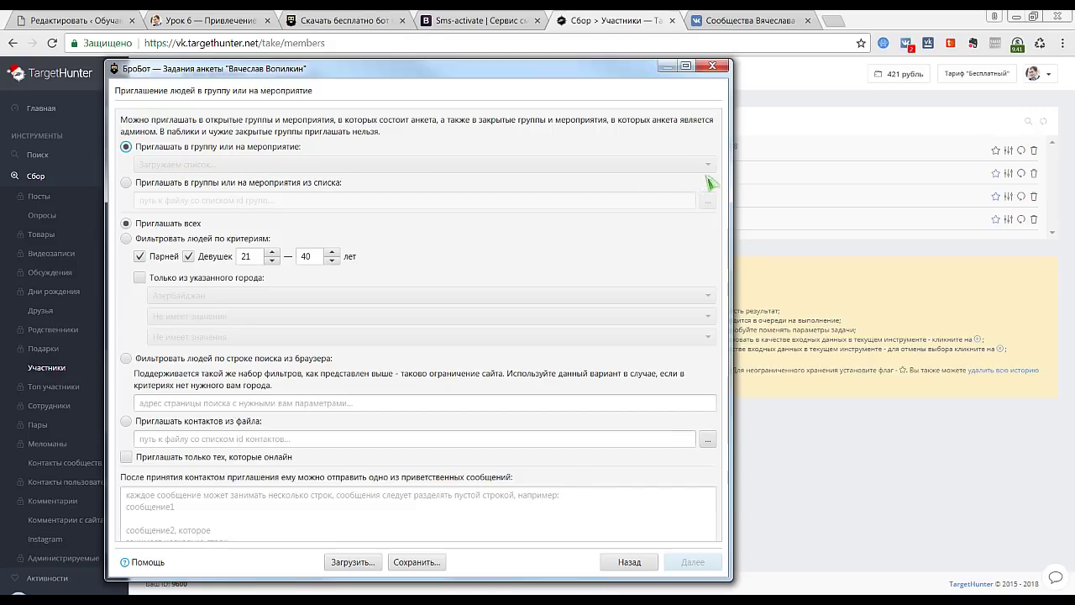
pyautogui.click(658, 166)
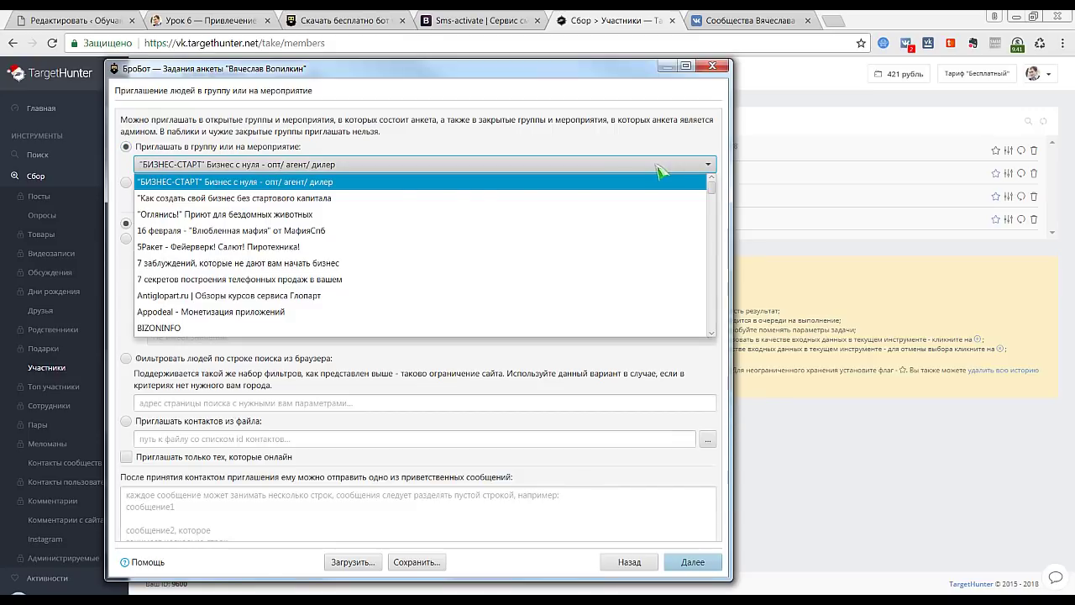
pyautogui.scroll(-4, 248, 244)
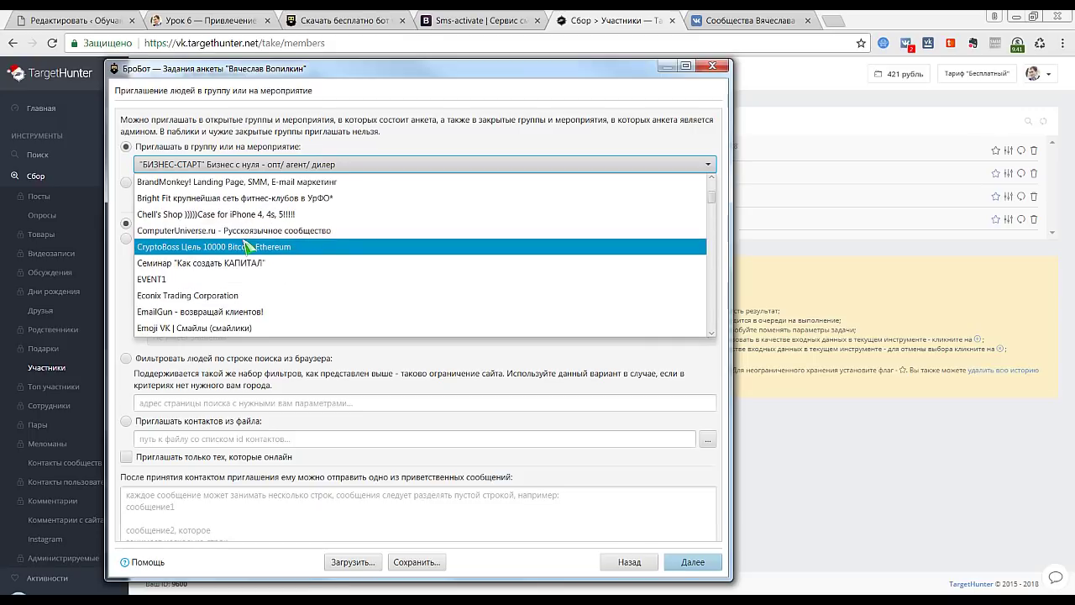
pyautogui.scroll(-12, 248, 245)
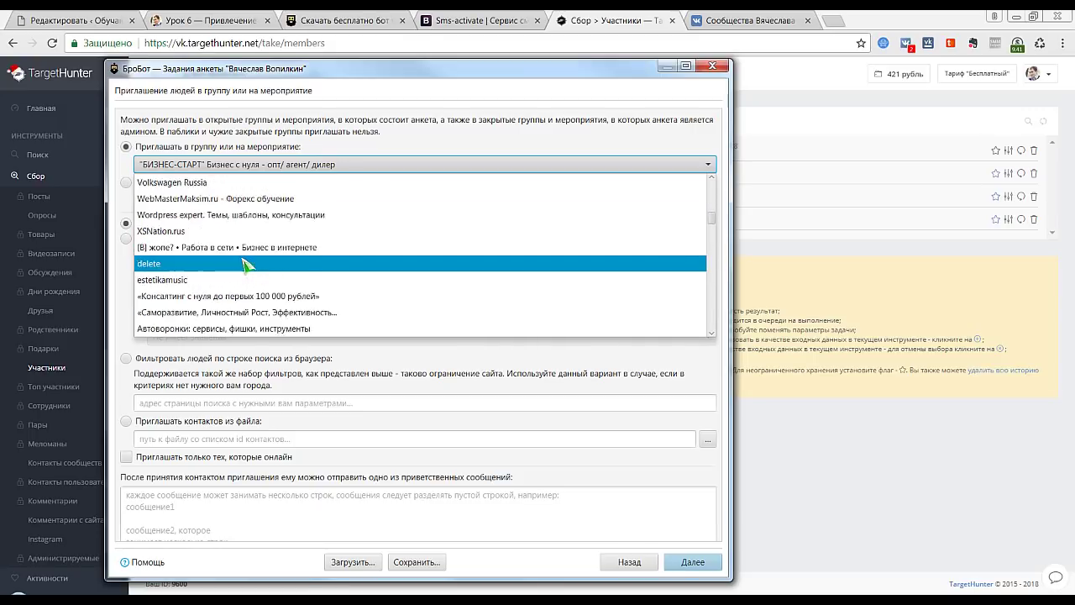
pyautogui.scroll(-1, 247, 264)
pyautogui.scroll(-12, 246, 263)
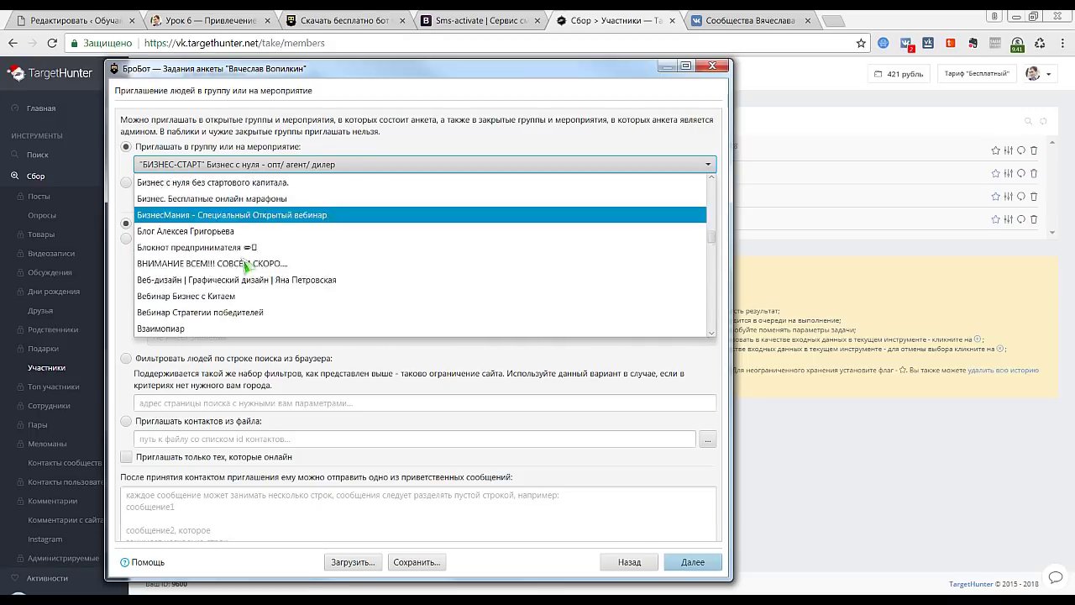
pyautogui.scroll(-12, 248, 273)
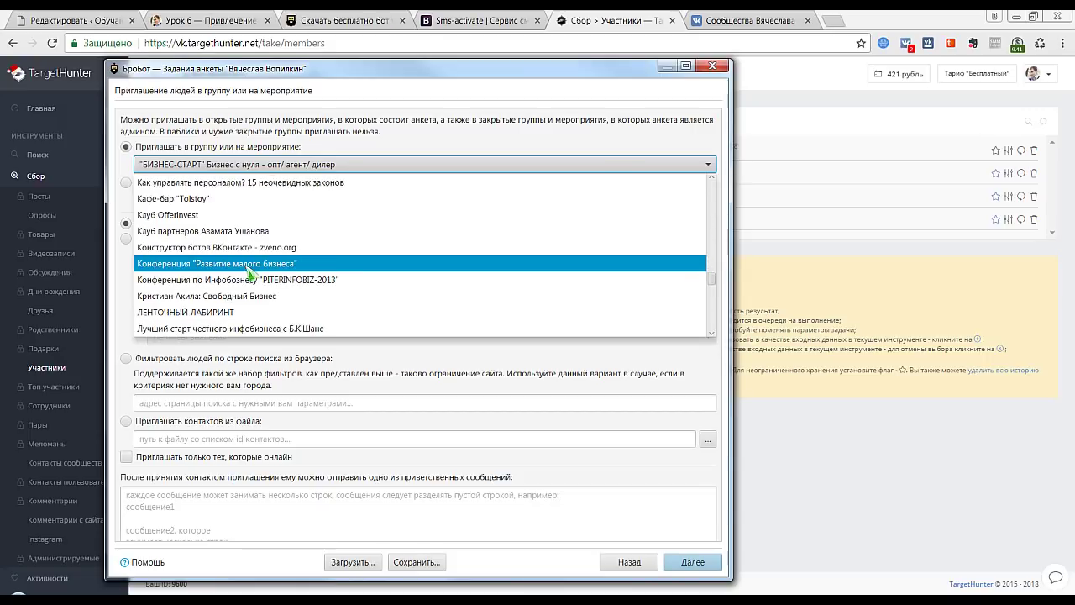
pyautogui.scroll(-1, 255, 280)
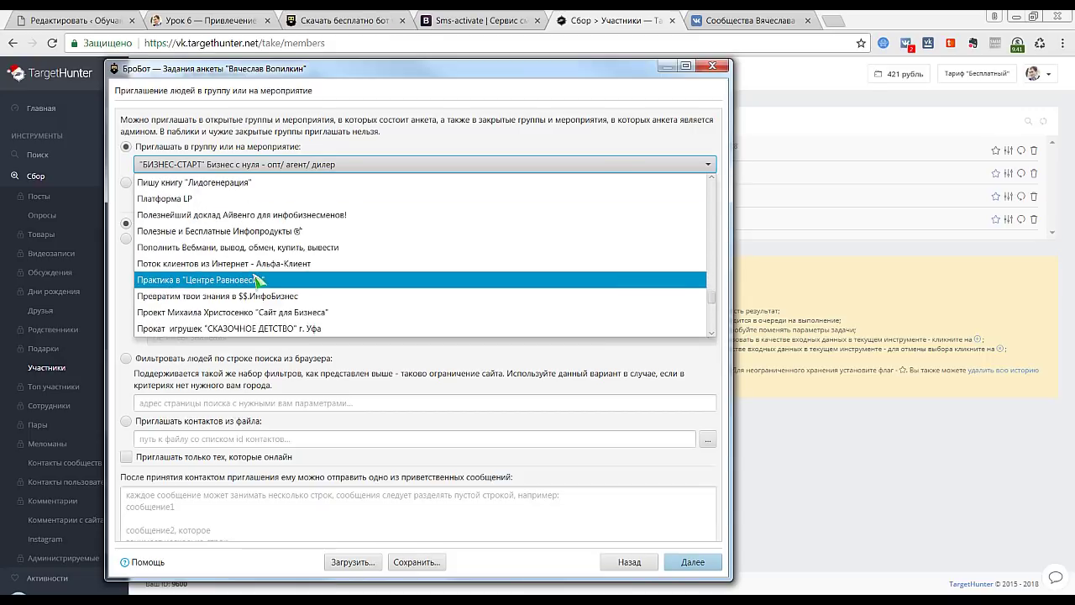
pyautogui.click(246, 235)
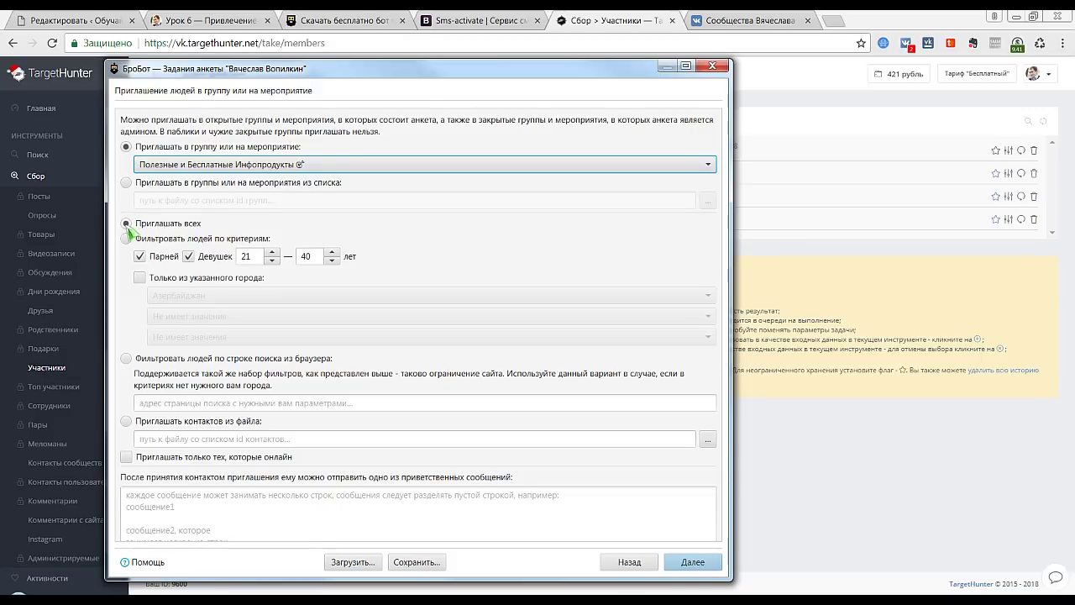
# Accept the remaining post-liking settings and apply the task configuration to the profile
pyautogui.click(702, 566)
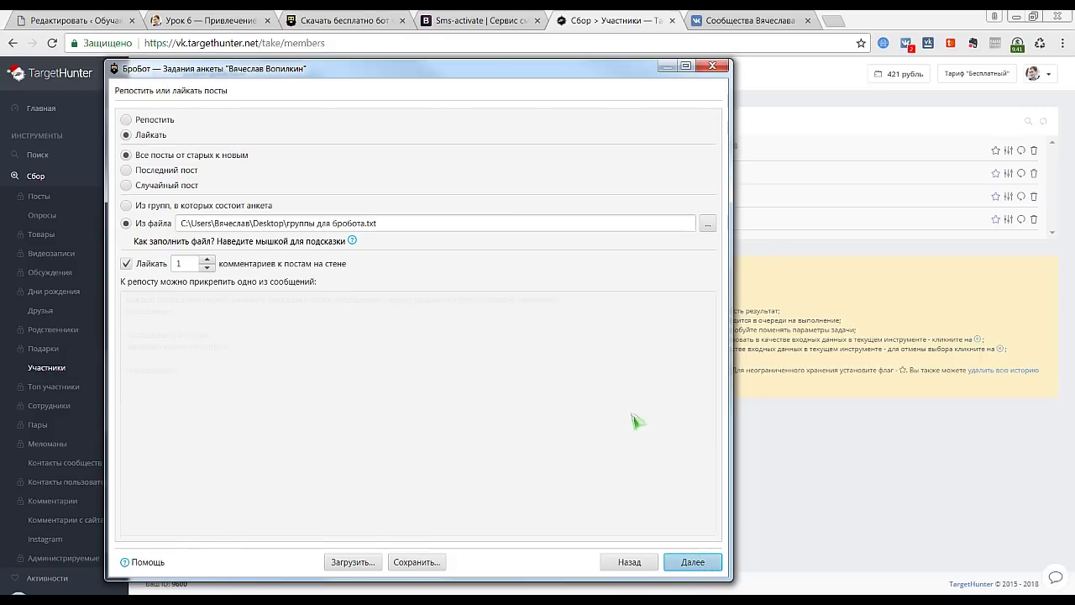
pyautogui.click(693, 565)
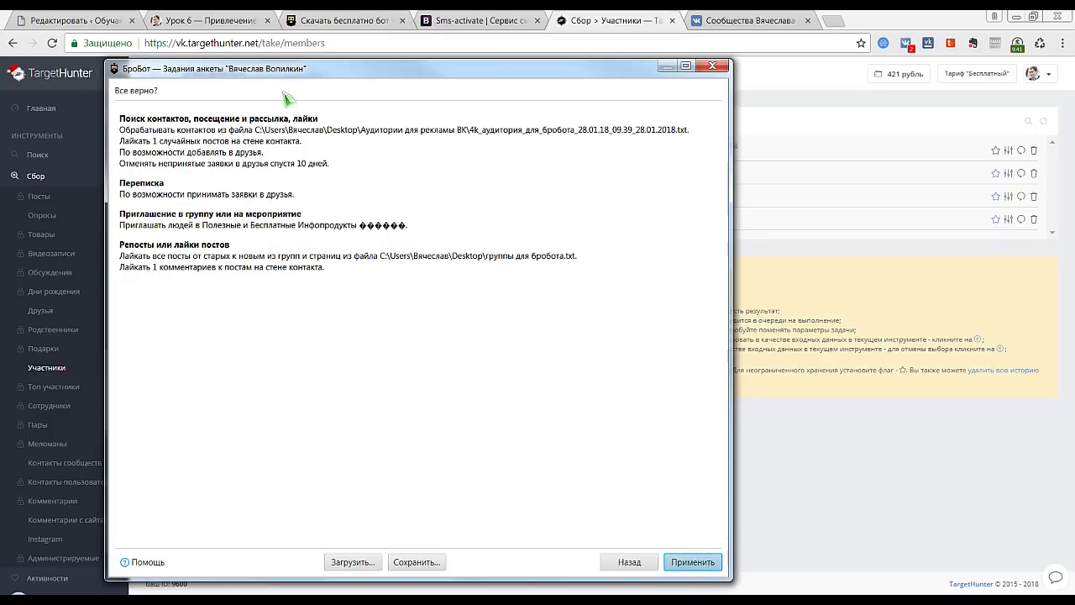
pyautogui.click(684, 567)
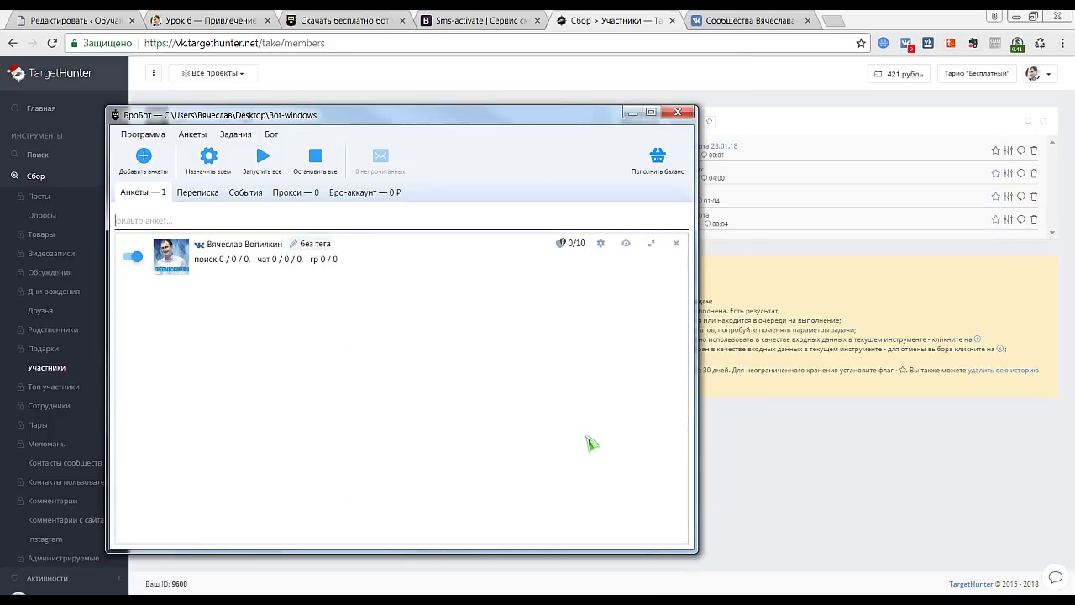
# Check the bot's event log, returning to the profile list and its run switch
pyautogui.click(259, 200)
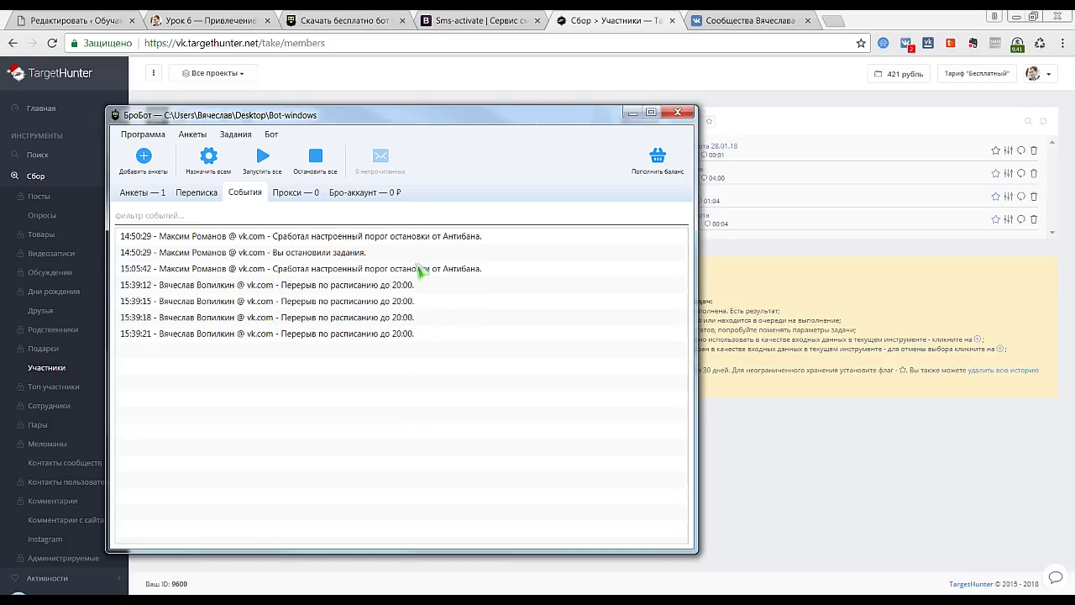
pyautogui.click(141, 193)
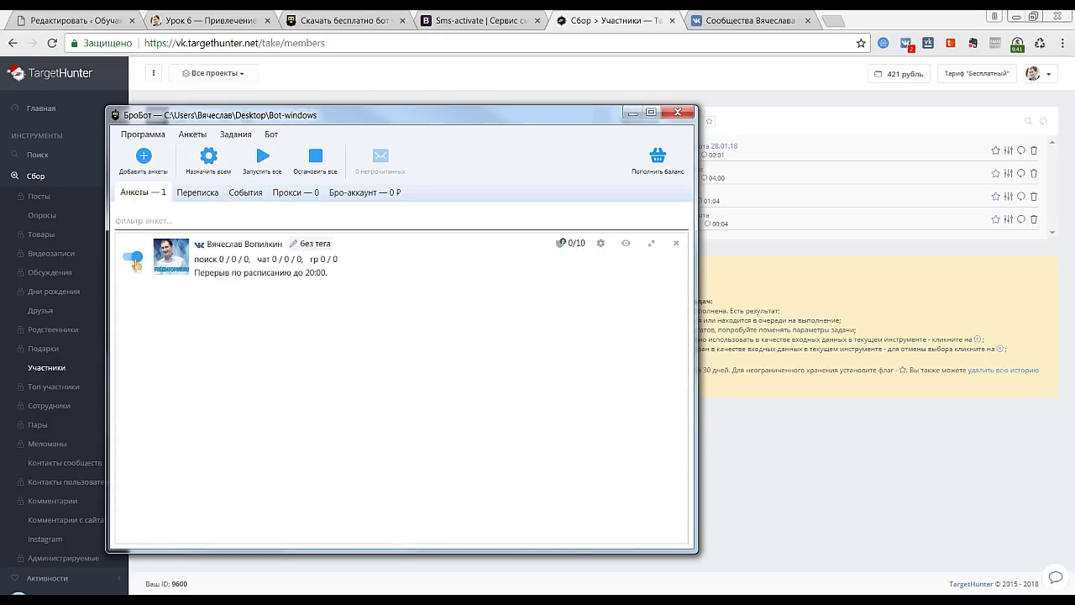
pyautogui.click(135, 260)
# Switch back to the browser and show the VK communities list
pyautogui.hotkey('alt', 'Tab')
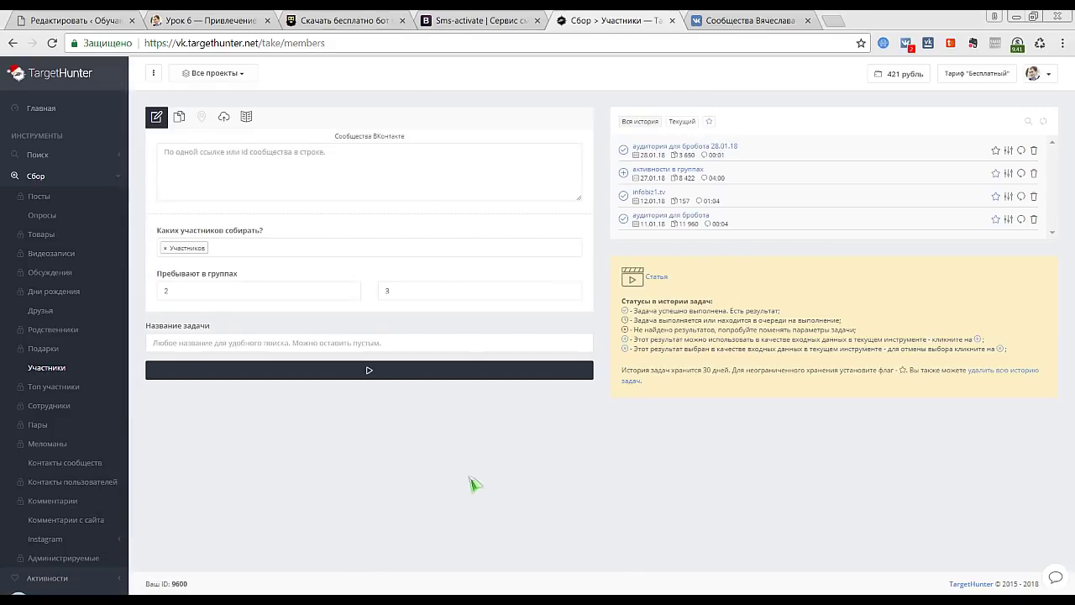
pyautogui.click(732, 27)
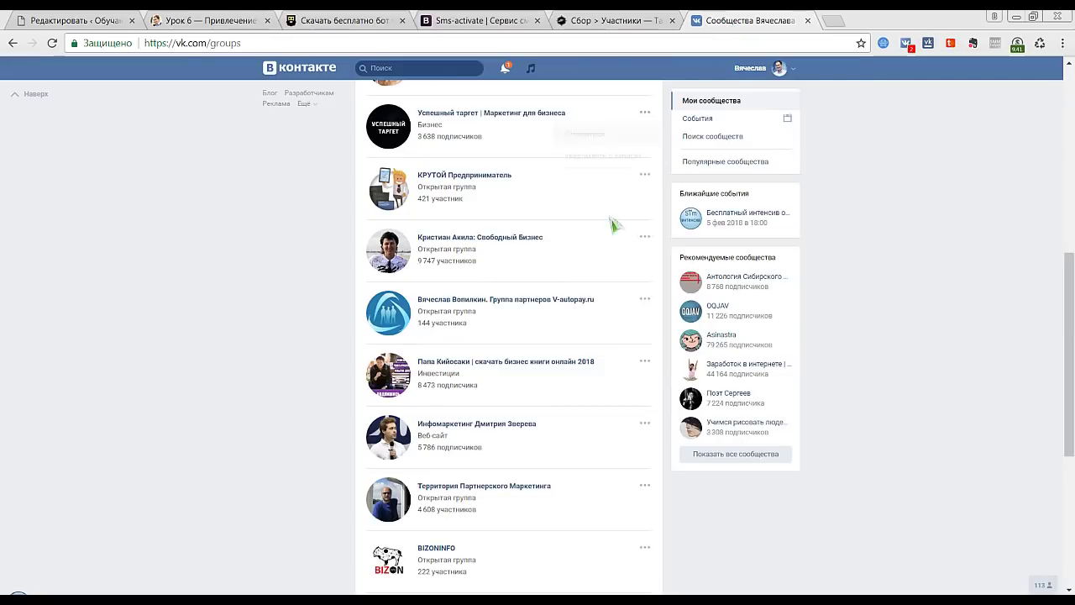
# Open the "Полезные и Бесплатные Инфопродукты" community from the list and look through its information, gifts, products and links
pyautogui.scroll(7, 618, 252)
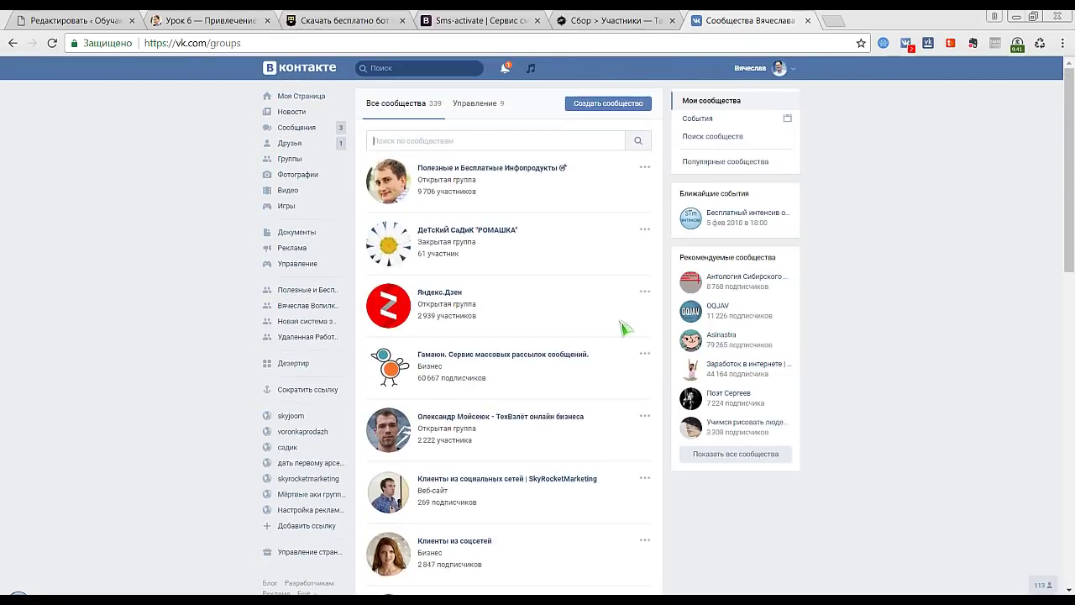
pyautogui.click(482, 175)
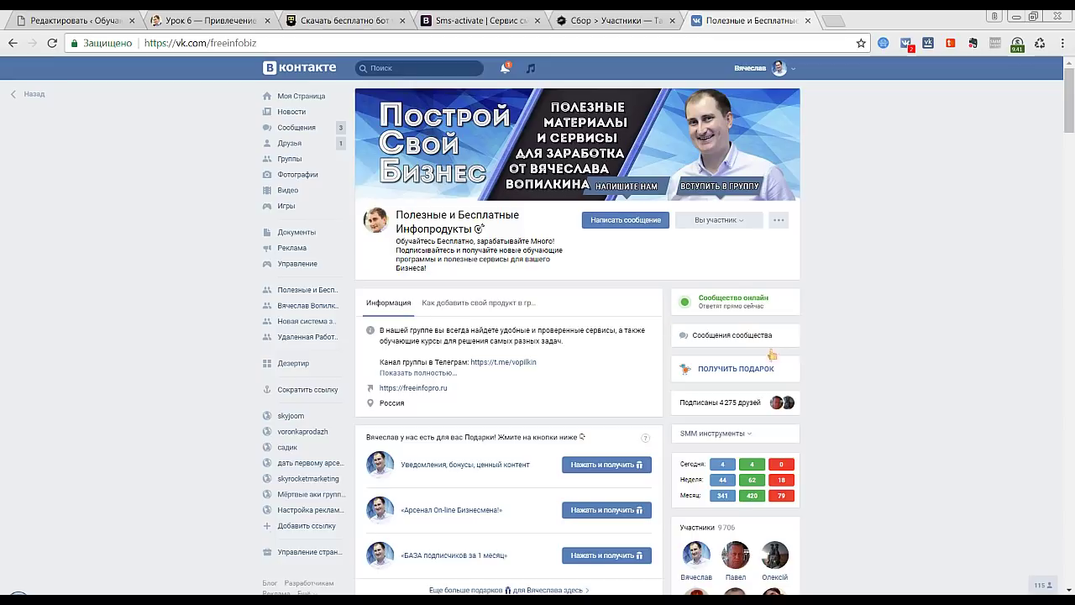
pyautogui.scroll(-2, 869, 353)
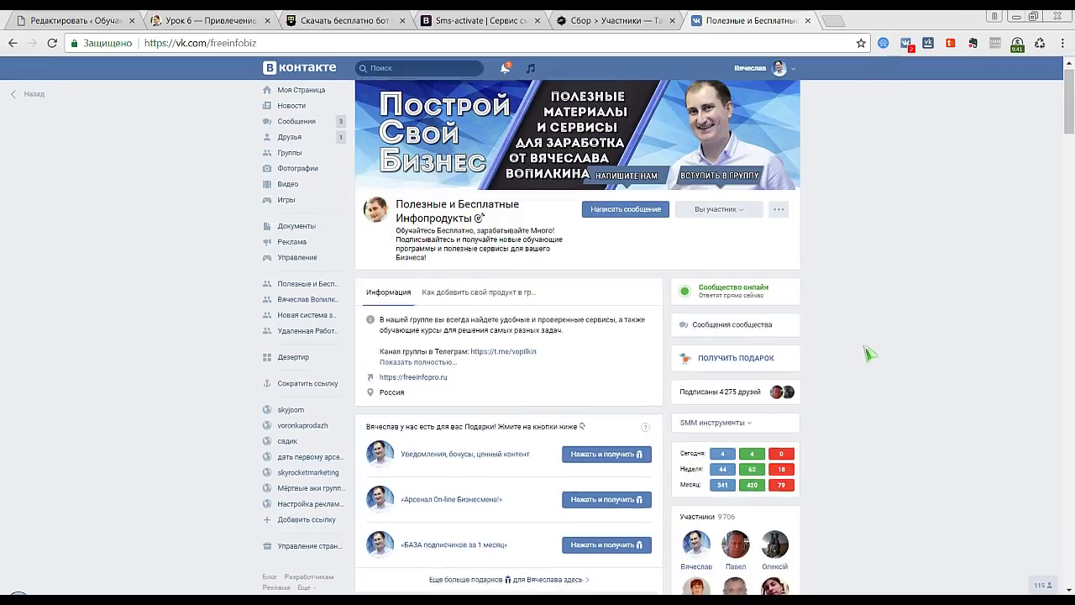
pyautogui.scroll(-2, 869, 354)
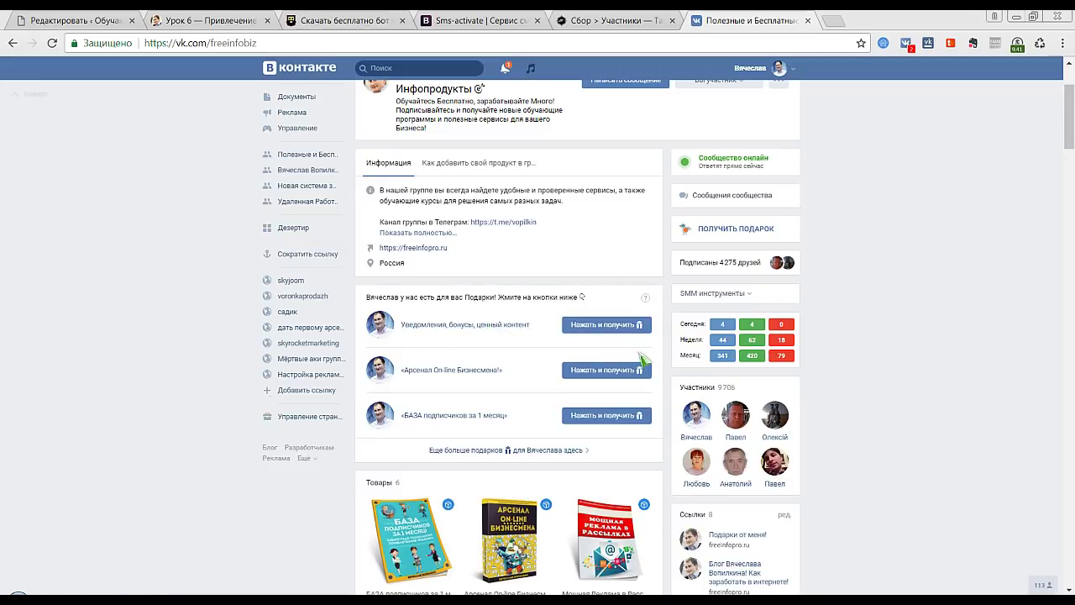
pyautogui.scroll(-2, 670, 360)
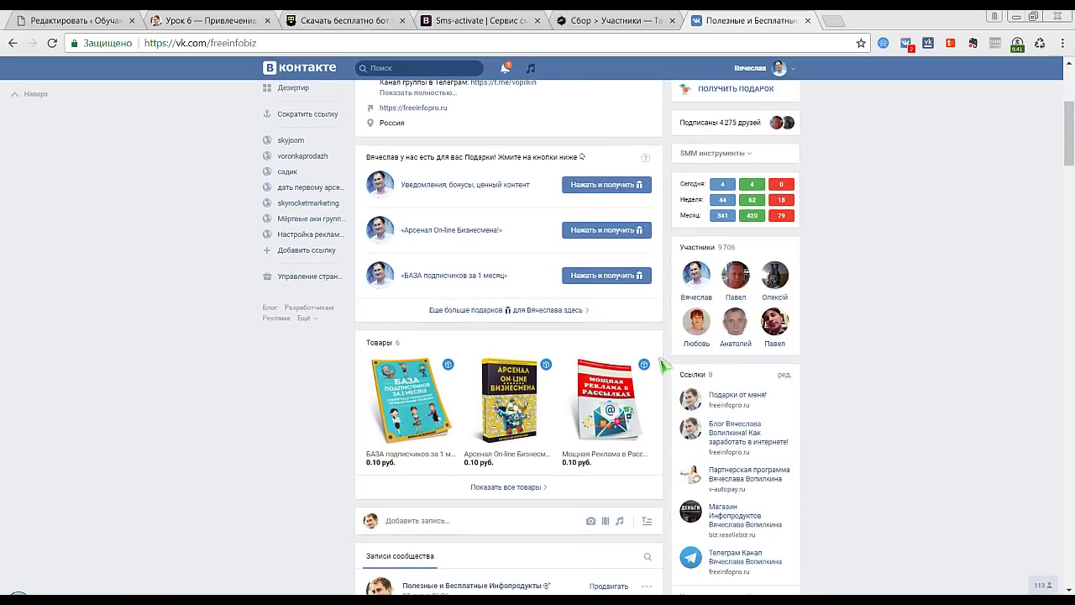
pyautogui.scroll(-2, 670, 364)
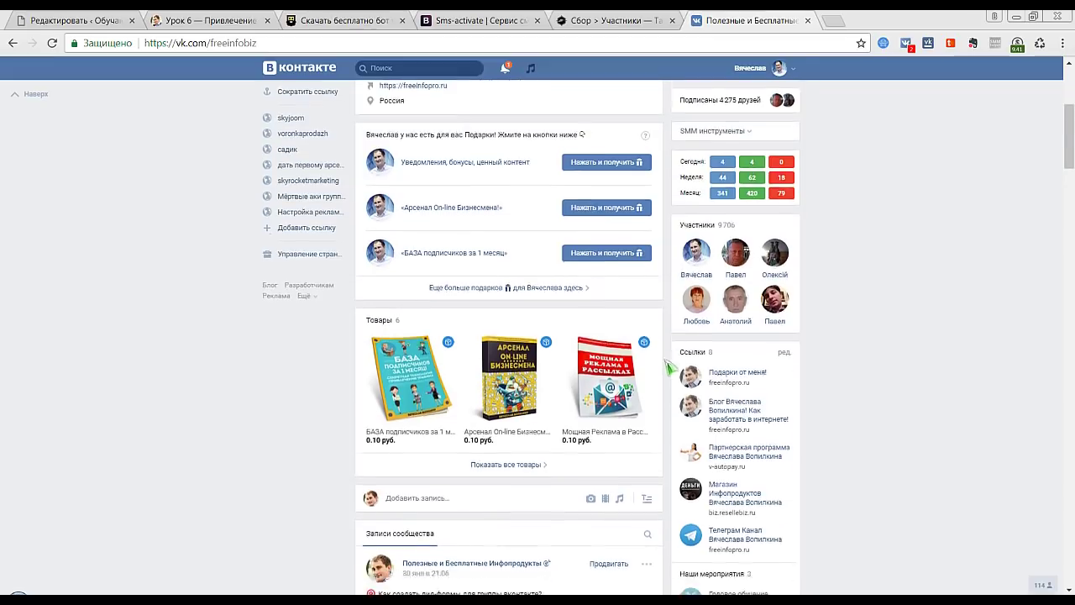
pyautogui.scroll(2, 672, 367)
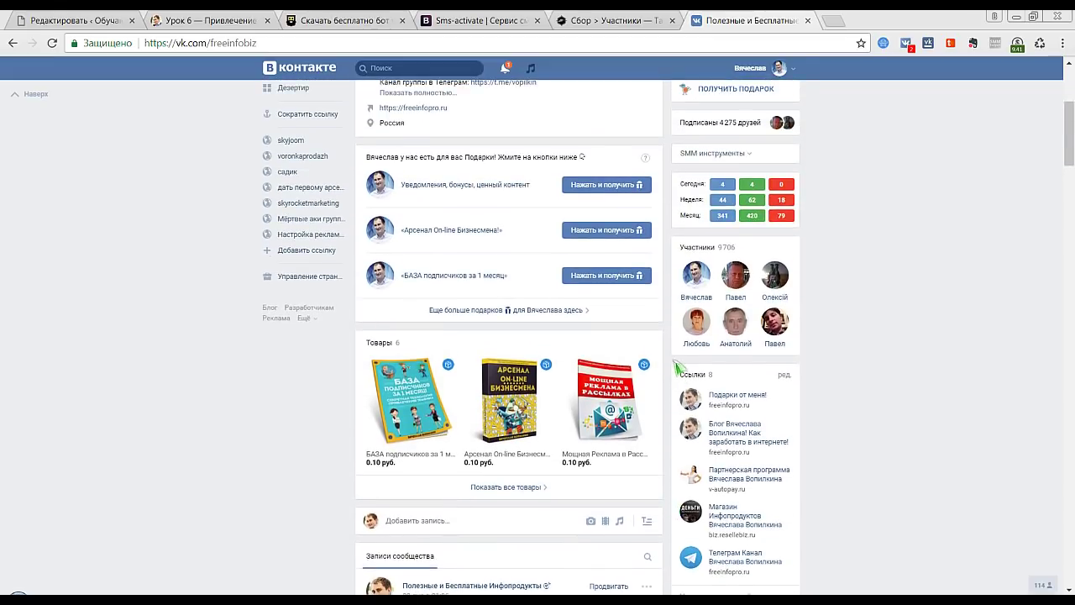
pyautogui.scroll(-2, 677, 366)
pyautogui.scroll(2, 677, 367)
pyautogui.scroll(3, 663, 395)
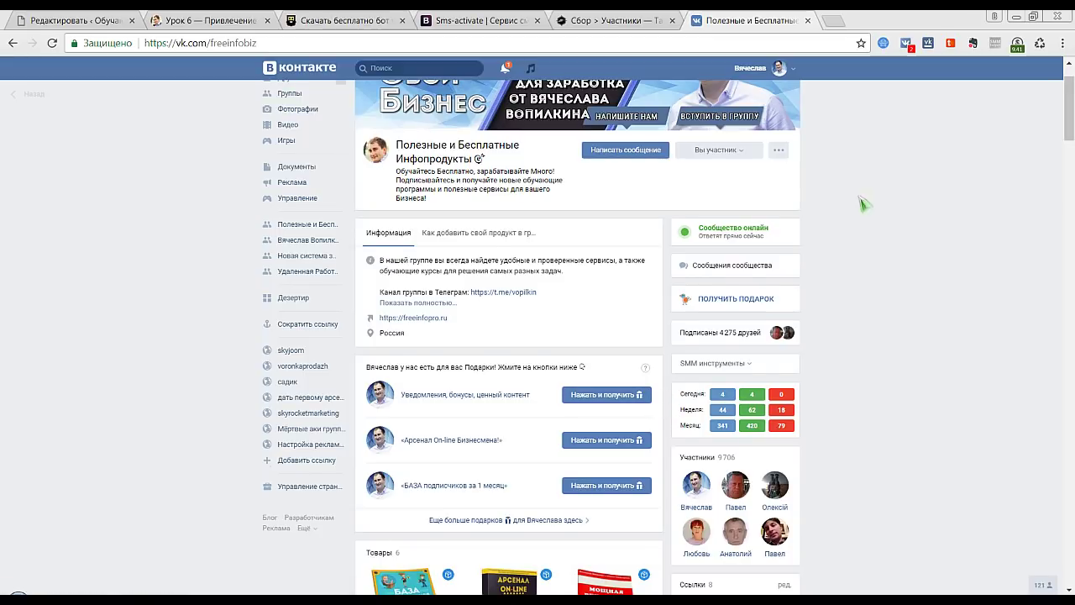
# Open the group's friend invitation list and send invitations to the first three friends in it
pyautogui.scroll(1, 865, 202)
pyautogui.moveTo(710, 220)
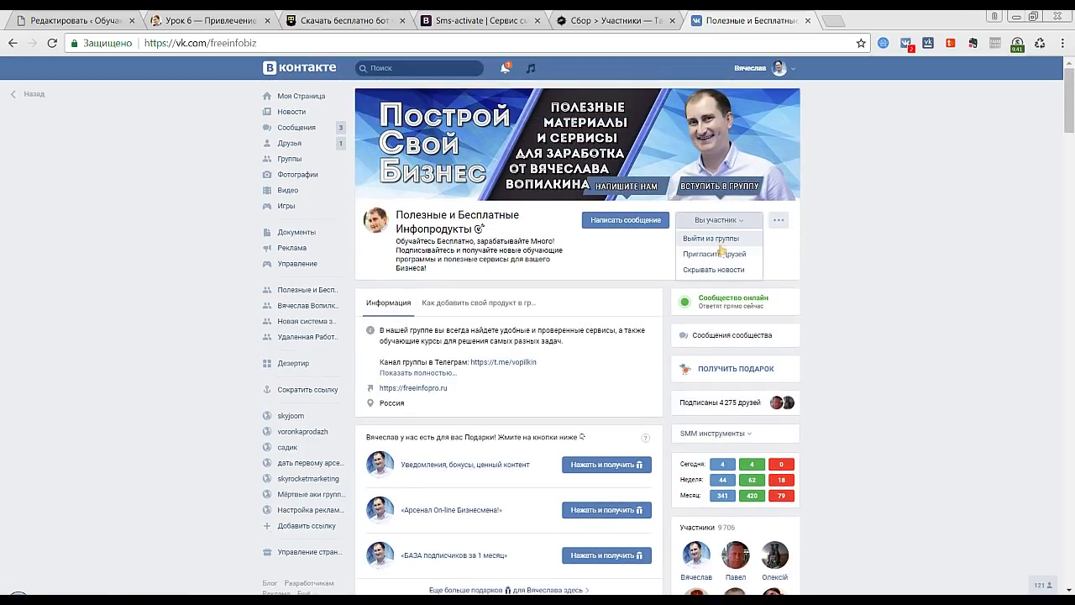
pyautogui.click(715, 255)
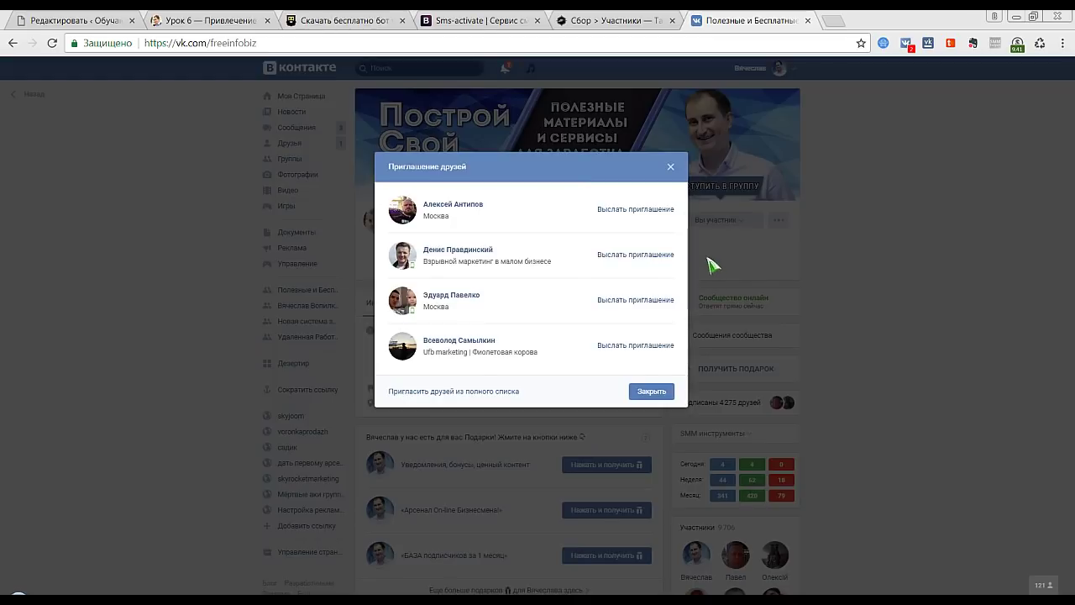
pyautogui.click(621, 210)
pyautogui.click(634, 255)
pyautogui.click(636, 332)
pyautogui.scroll(-1, 638, 361)
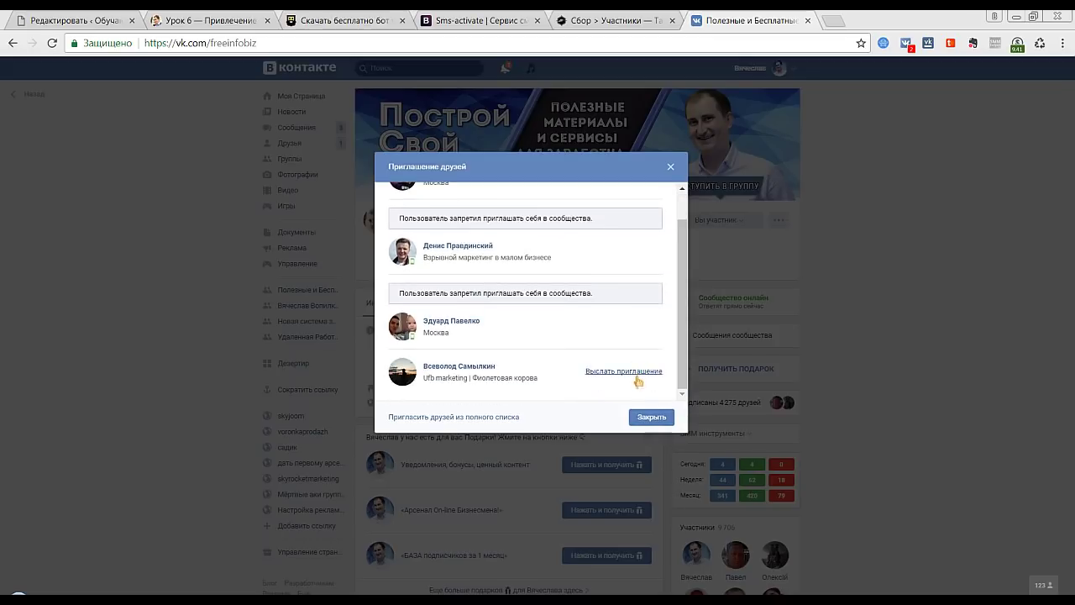